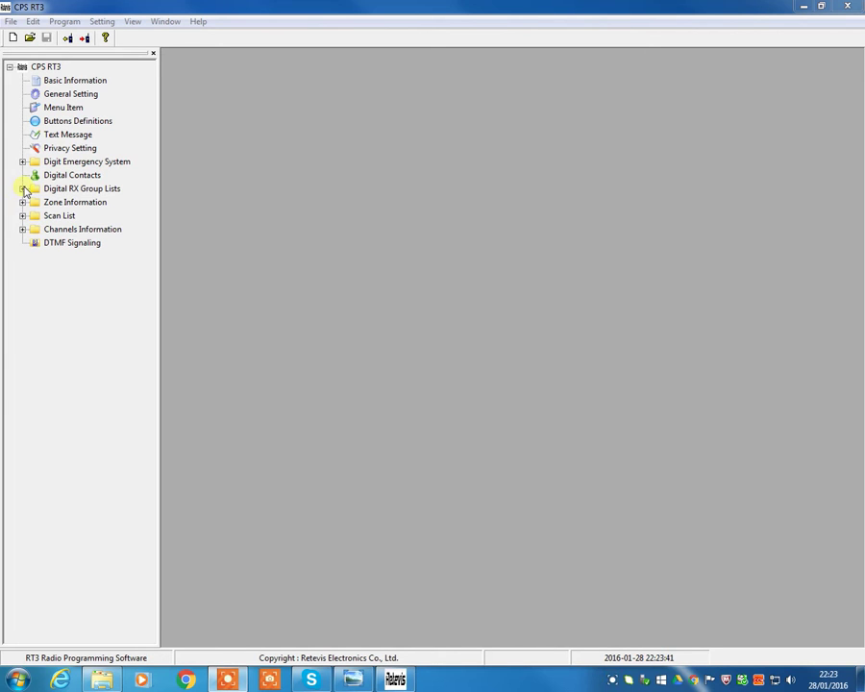
Step: Expand the RX group lists and open Simplex, whose only member is TG9 Local
left_click(22, 188)
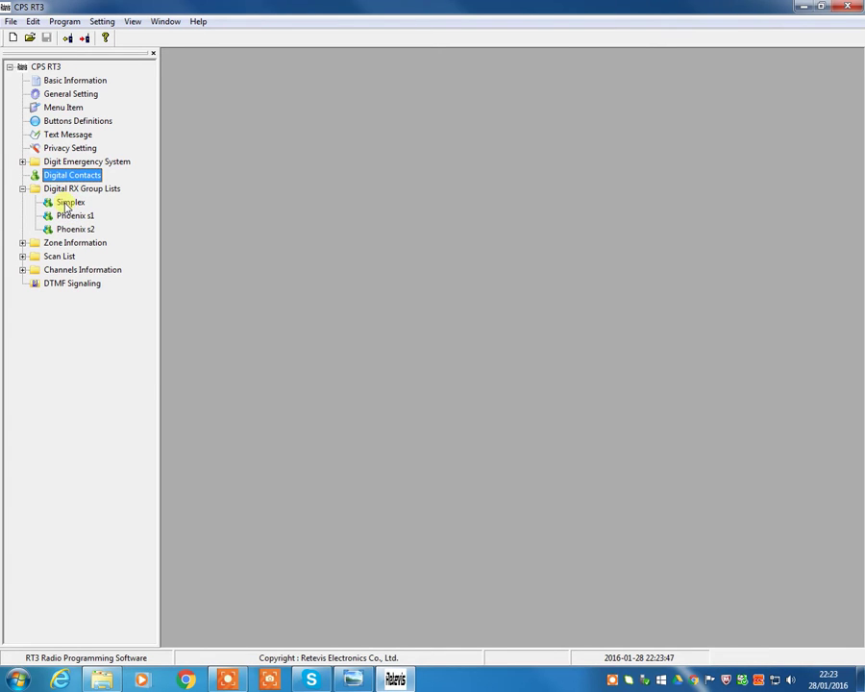
double_click(59, 201)
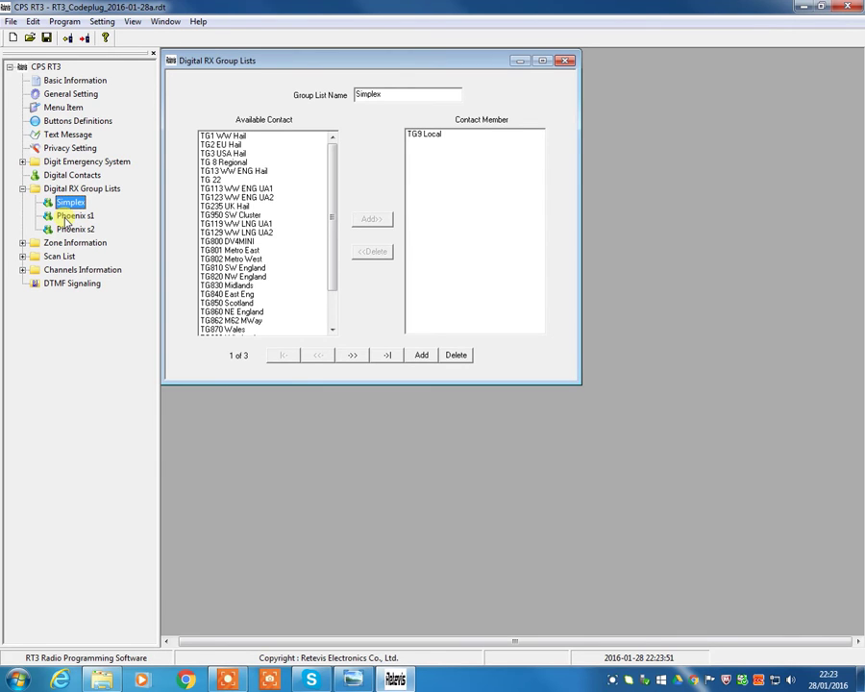
Step: Open Phoenix s1, then Phoenix s2, showing members TG800 DV4MINI through TG9 Local
double_click(72, 216)
left_click(72, 230)
double_click(70, 231)
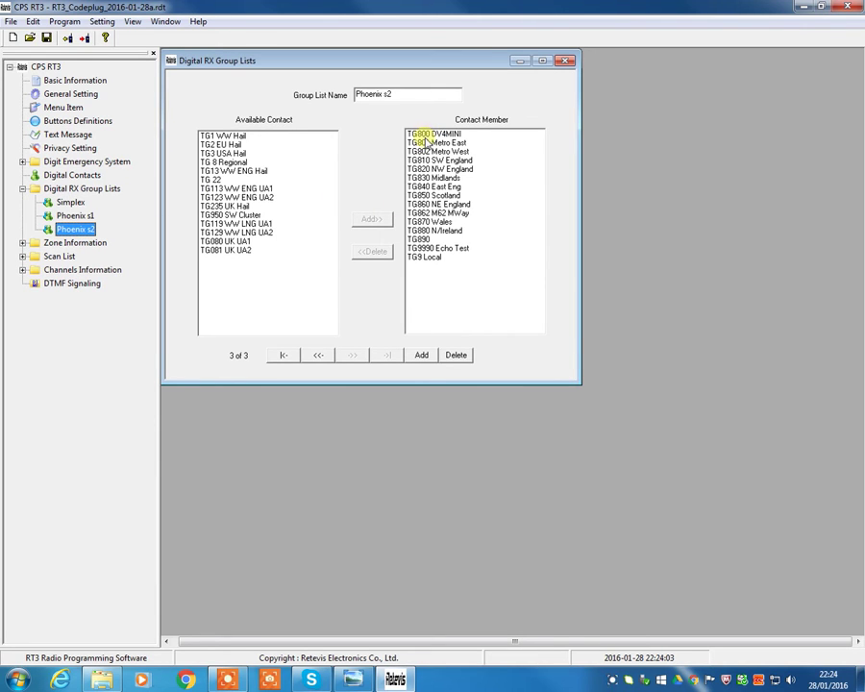
left_click(456, 160)
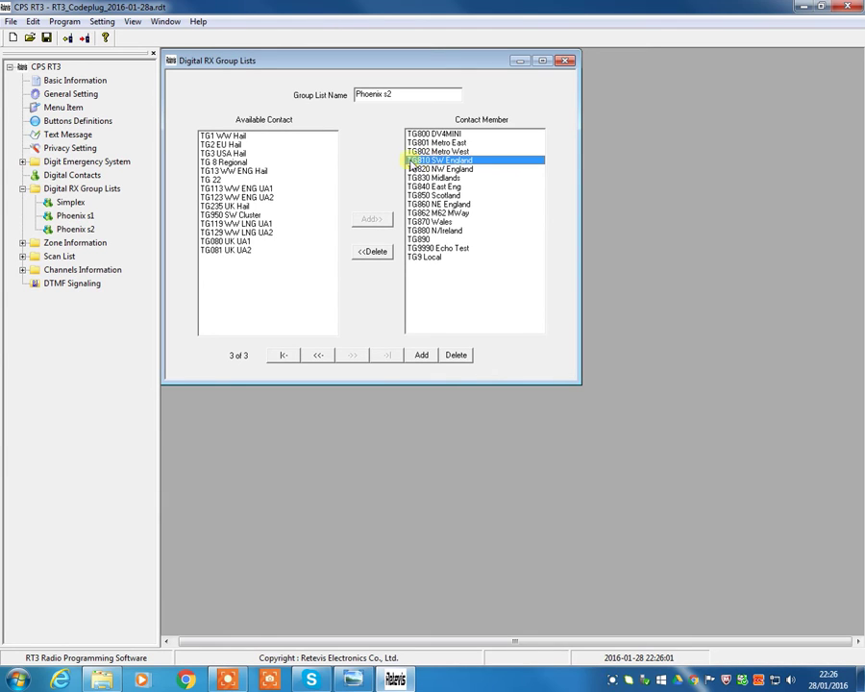
Step: Step back to Phoenix s1 (2 of 3), select its members, then only TG235 UK Hail
left_click(308, 355)
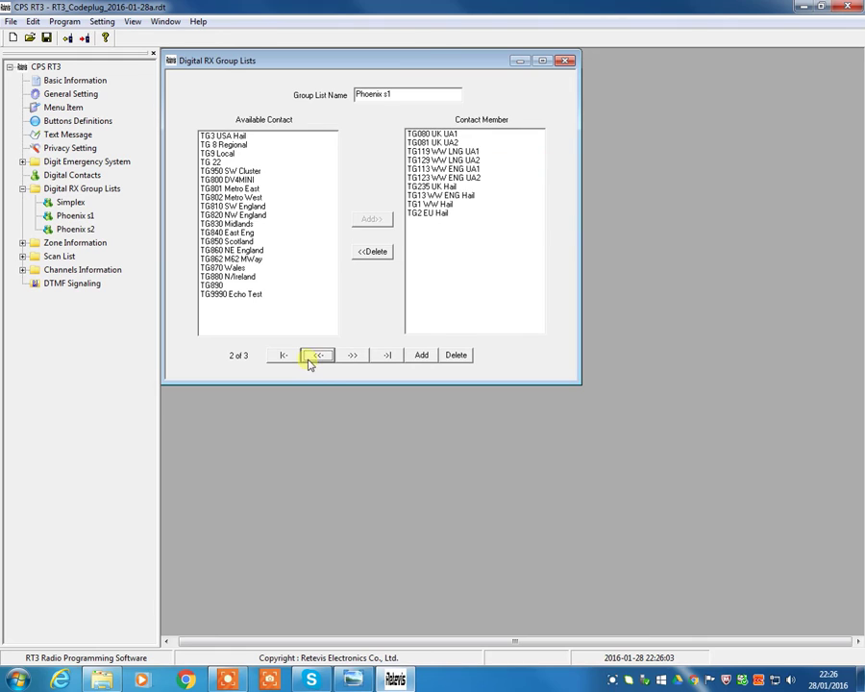
left_click_drag(455, 134, 475, 220)
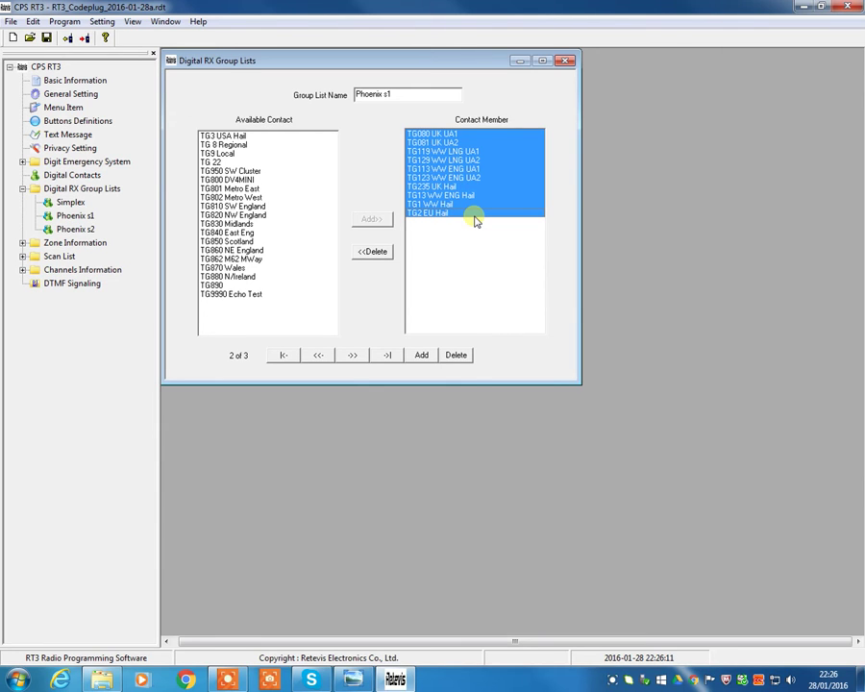
left_click(419, 186)
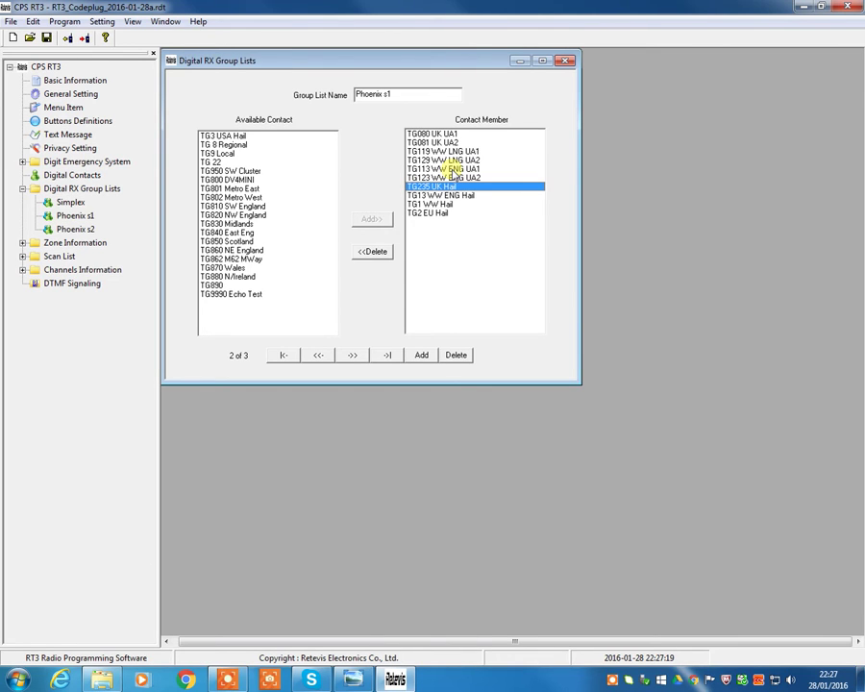
Step: Close the RX group lists window and open the GB7KM - Kemble zone
left_click(566, 61)
left_click(22, 242)
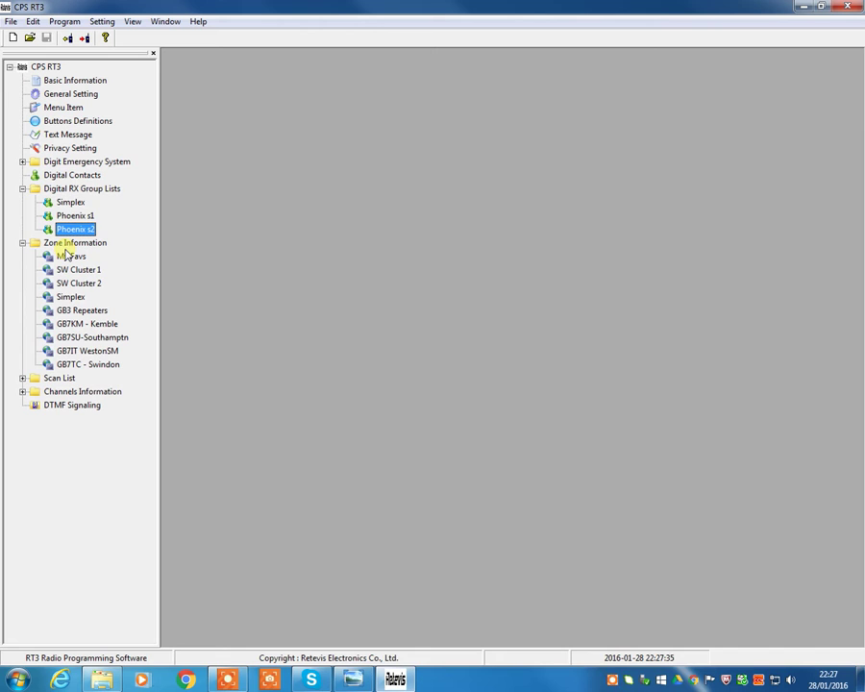
double_click(75, 326)
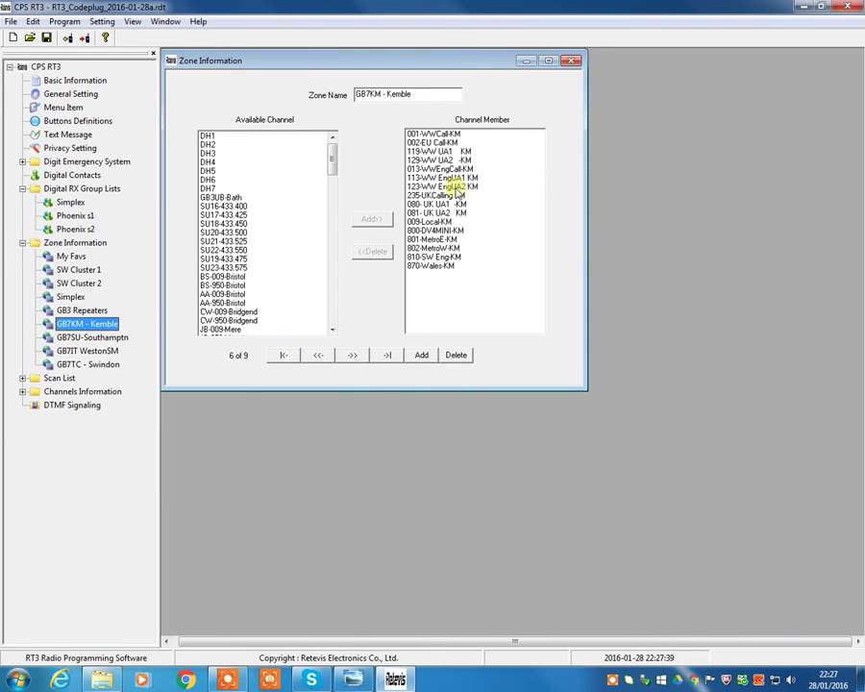
Step: Highlight the zone's 16 channel members, the KM in its name, then 001-WWCall-KM
left_click_drag(444, 135, 534, 357)
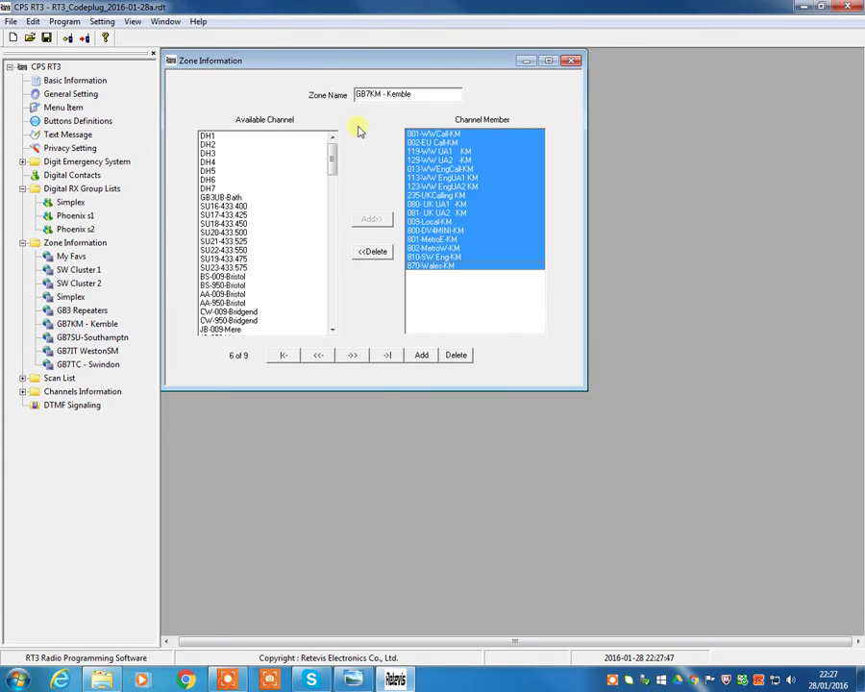
left_click_drag(369, 94, 381, 95)
left_click(463, 135)
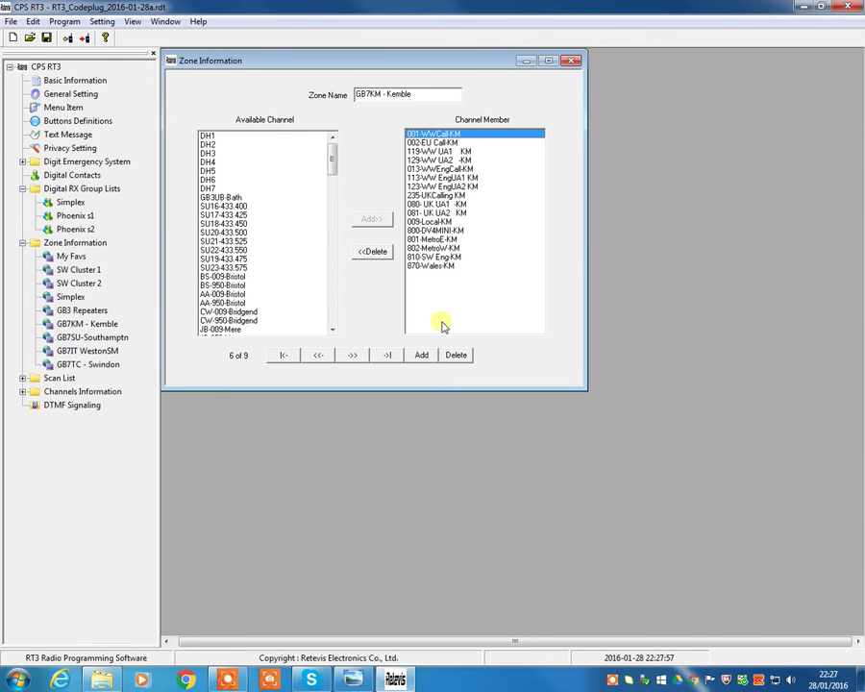
Step: Bring the gb7kmbc2.jpg GB7KM talkgroup chart forward in Windows Photo Viewer
left_click(355, 681)
mouse_move(382, 670)
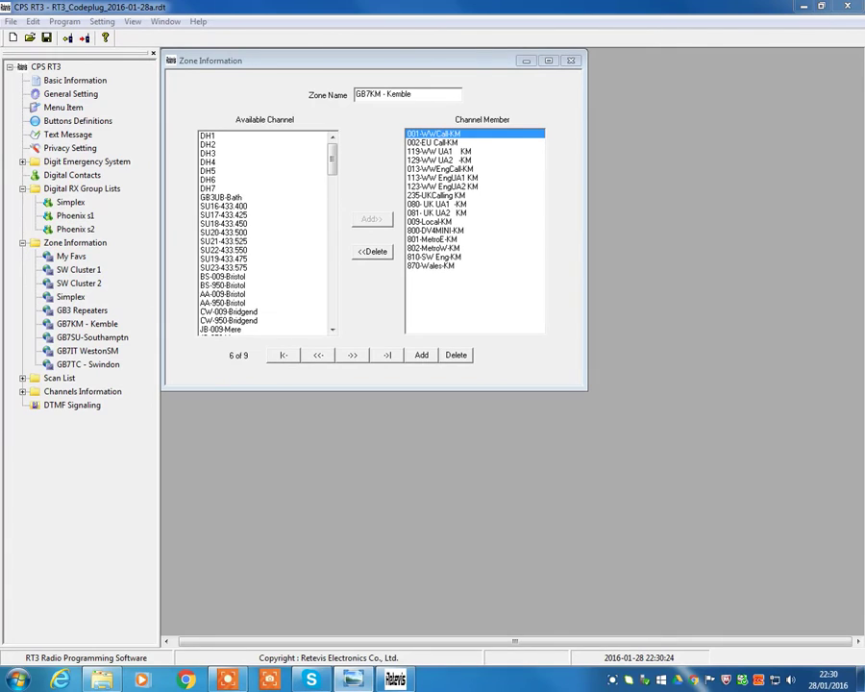
Step: Compare the Kemble zone channels with the GB7KM chart, highlighting 013-WWEngCall-KM and 119-WW UA1 KM
left_click(449, 134)
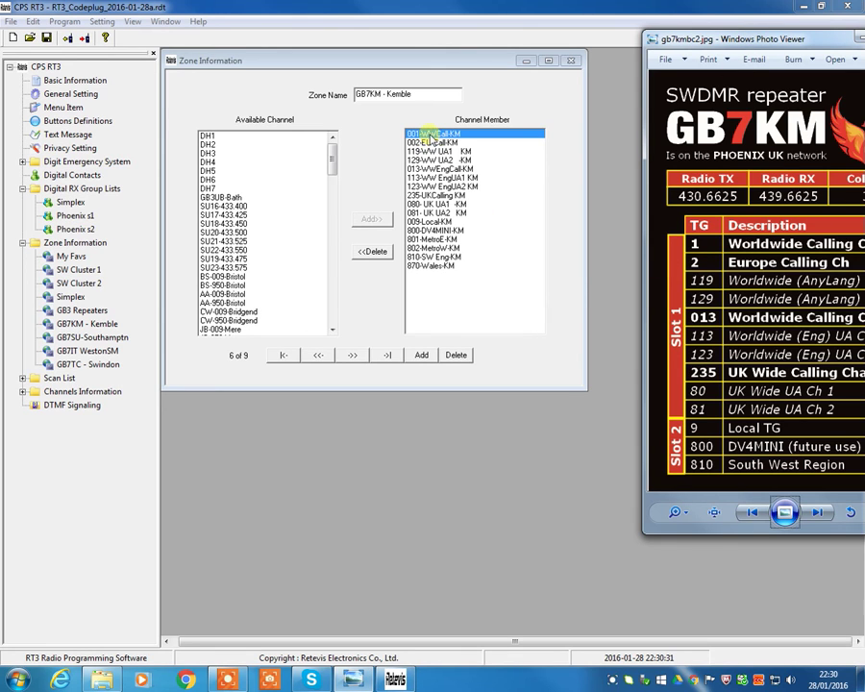
left_click_drag(429, 134, 430, 161)
key("alt+Tab")
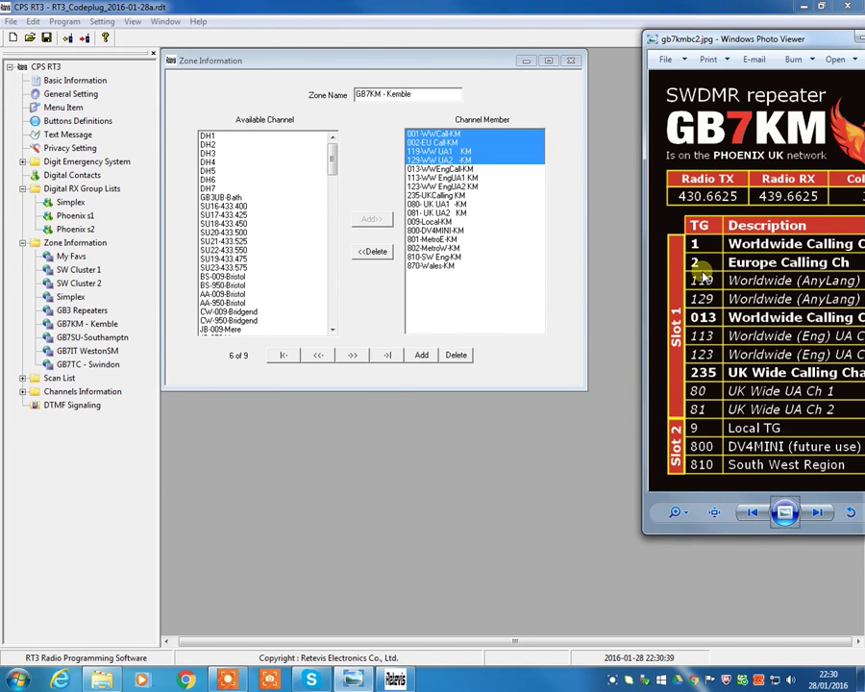
left_click(423, 142)
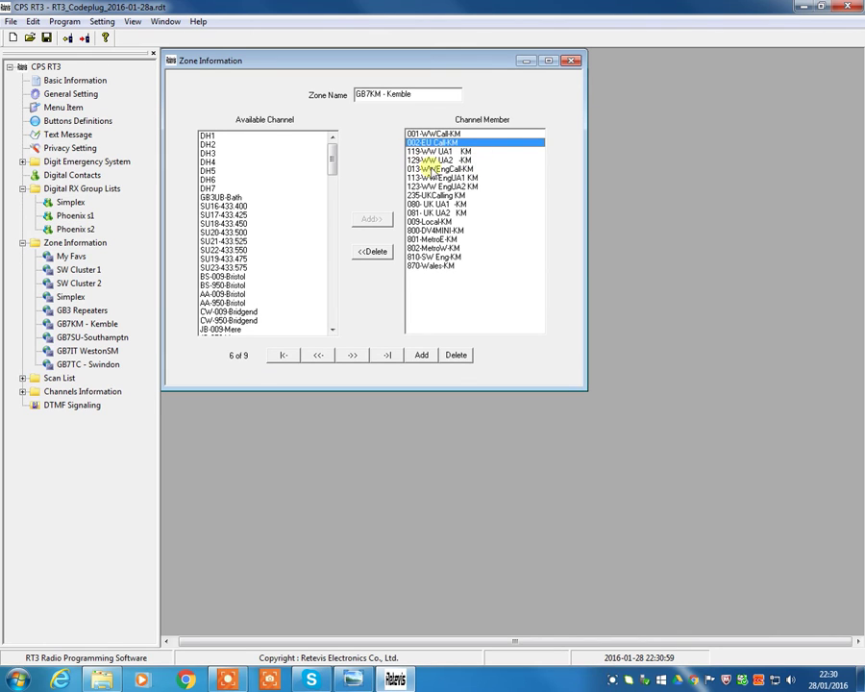
left_click(434, 169)
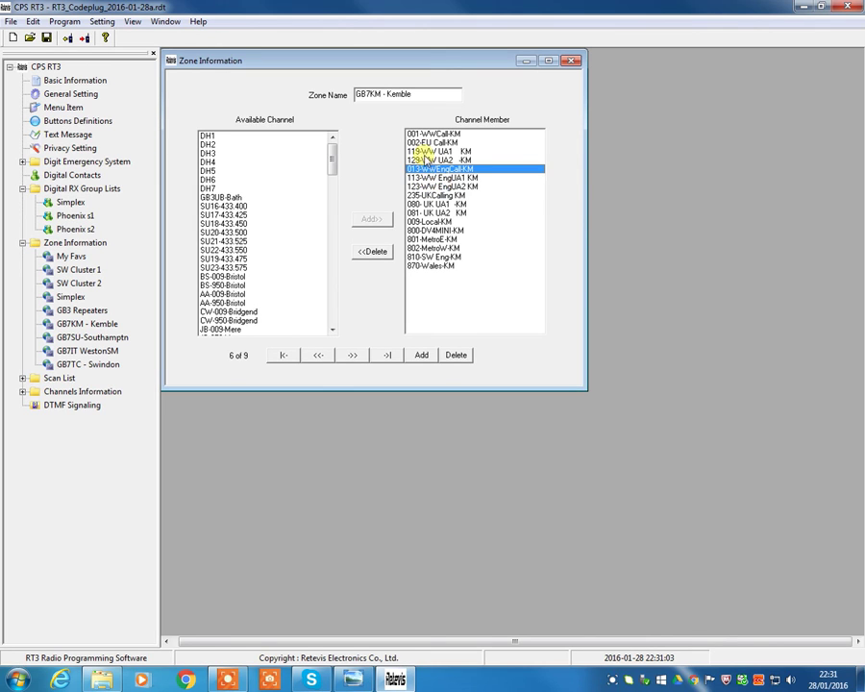
left_click(415, 152)
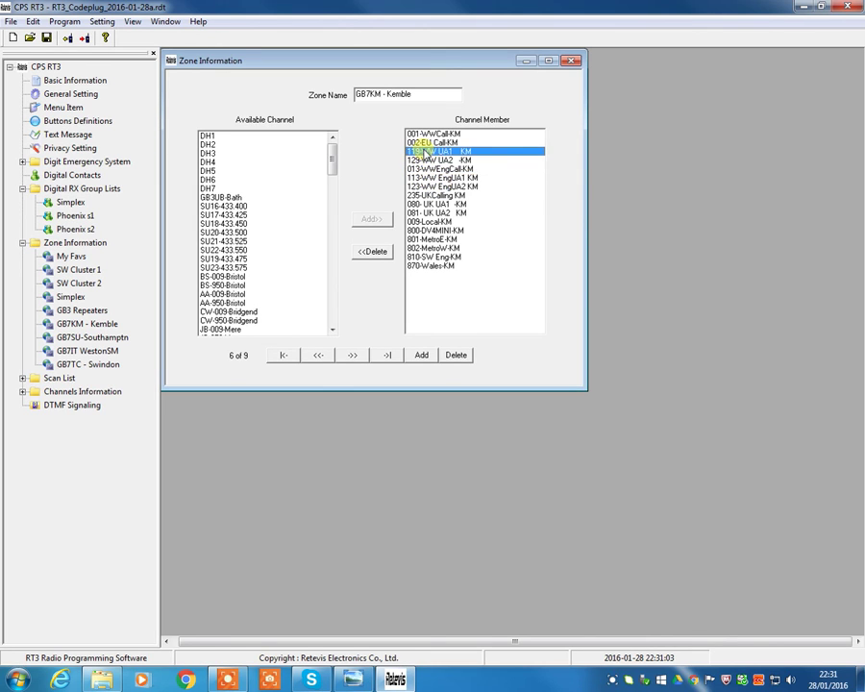
Step: Expand Channels Information, close the zone window and show DH1 (438.58750 MHz, TG9 Local)
left_click(23, 391)
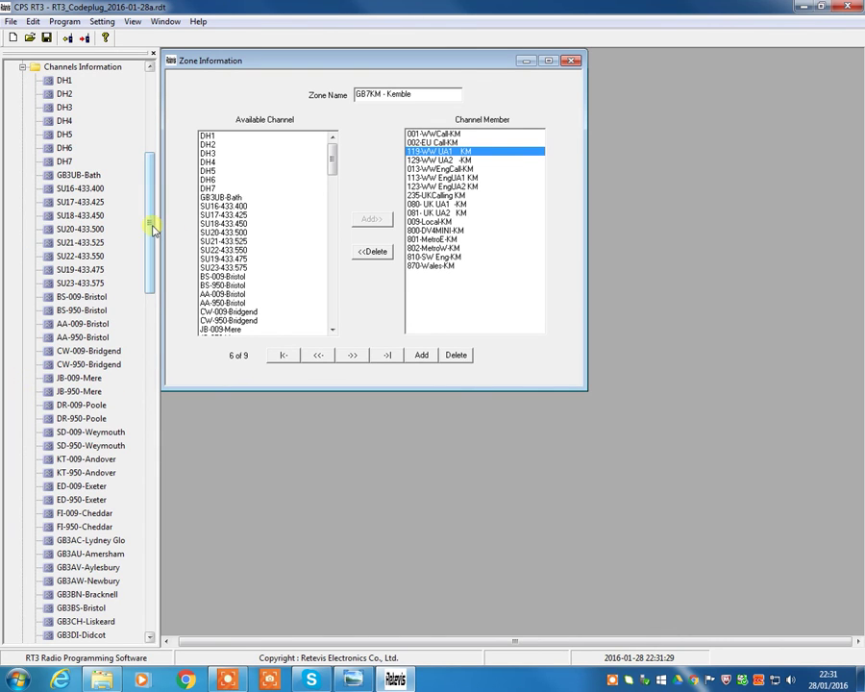
left_click(572, 61)
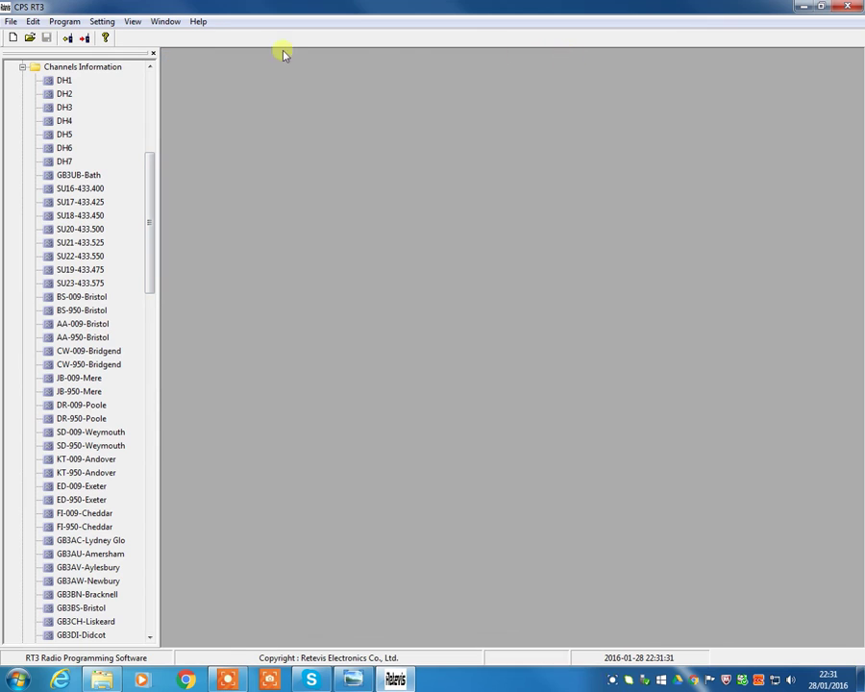
left_click(57, 81)
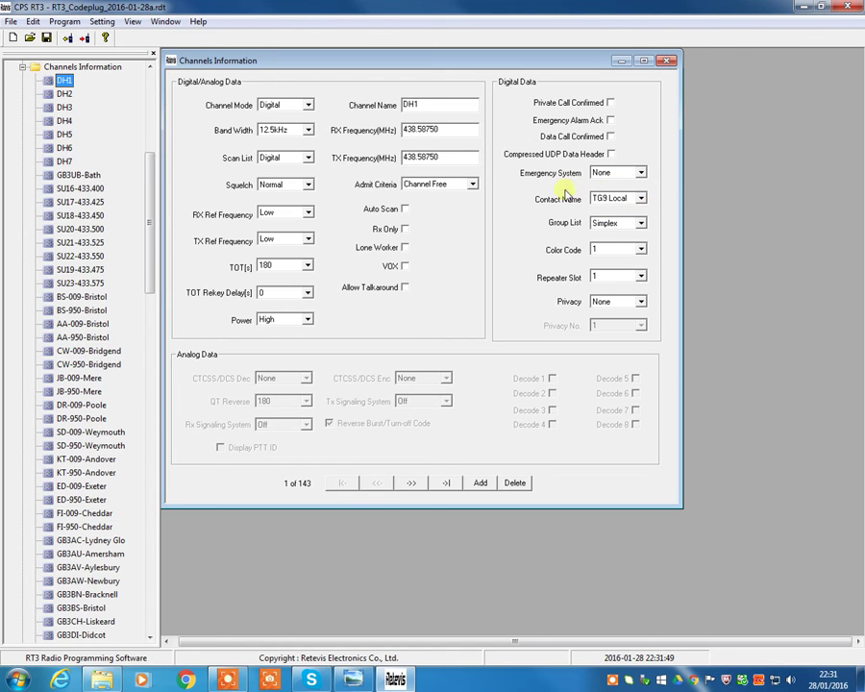
left_click(641, 224)
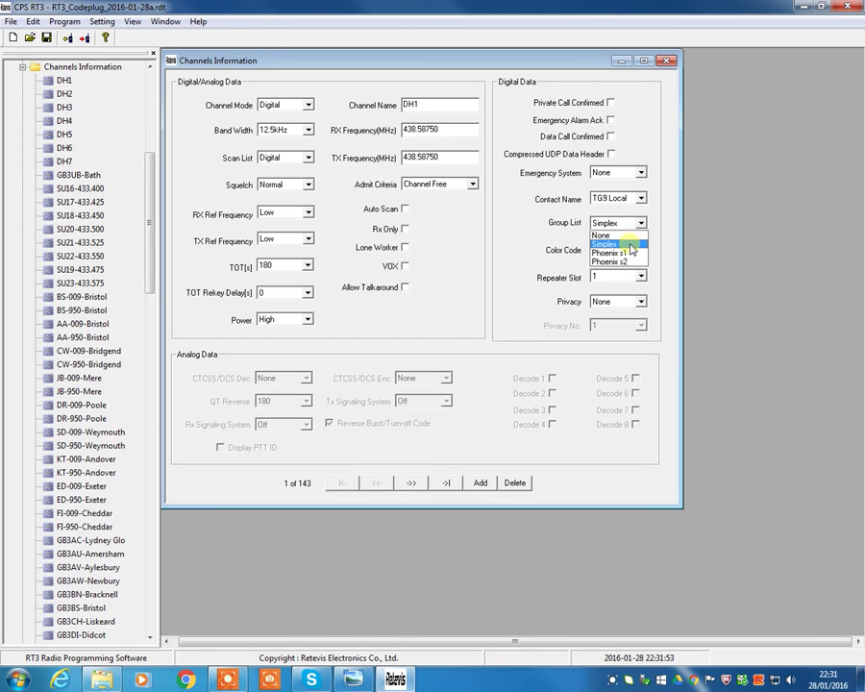
left_click(663, 249)
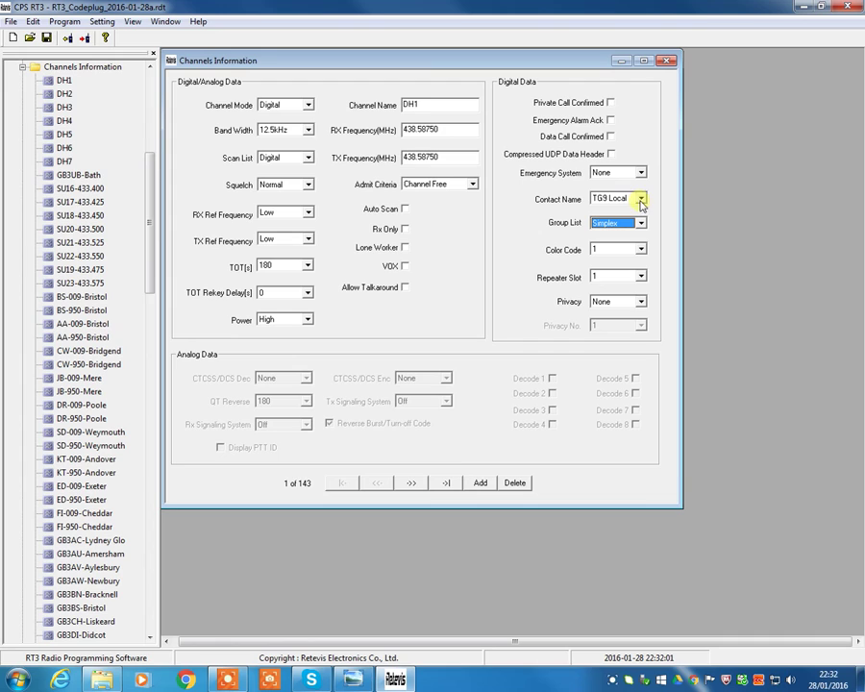
left_click(438, 106)
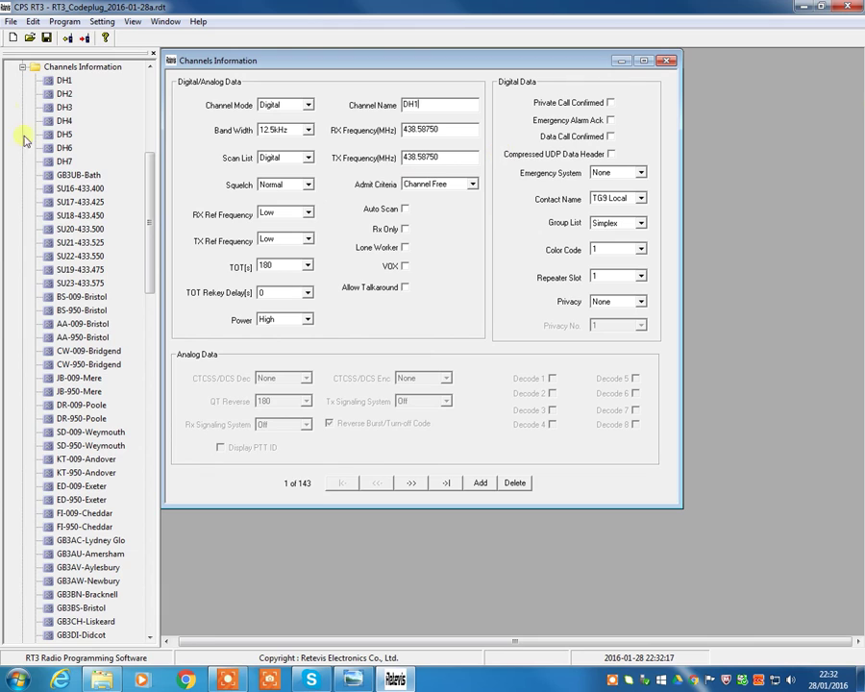
Step: View DH7, then scroll to 001-WWCall-KM: 439.66250/430.66250 MHz, colour code 3
left_click(67, 162)
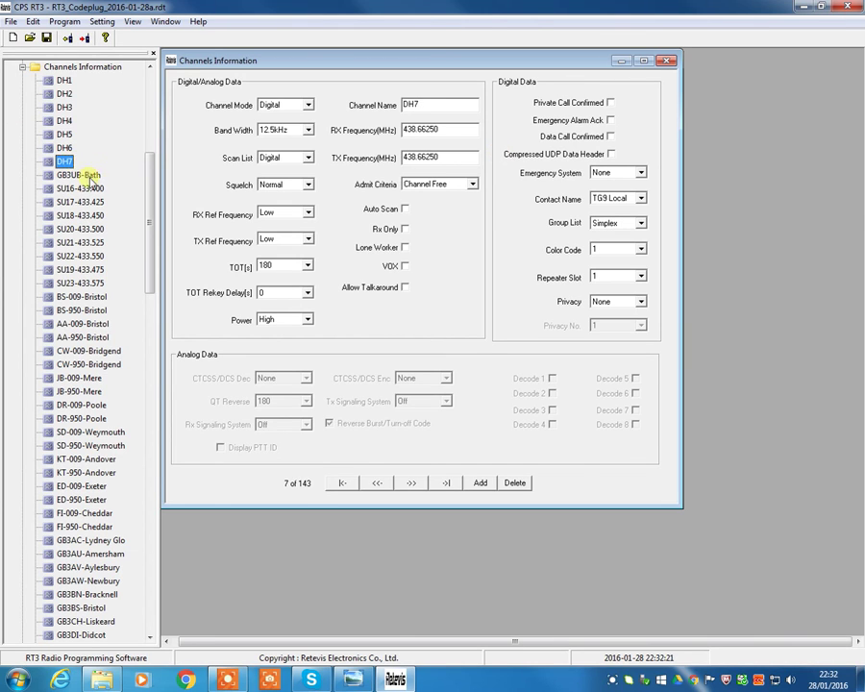
left_click_drag(151, 170, 171, 377)
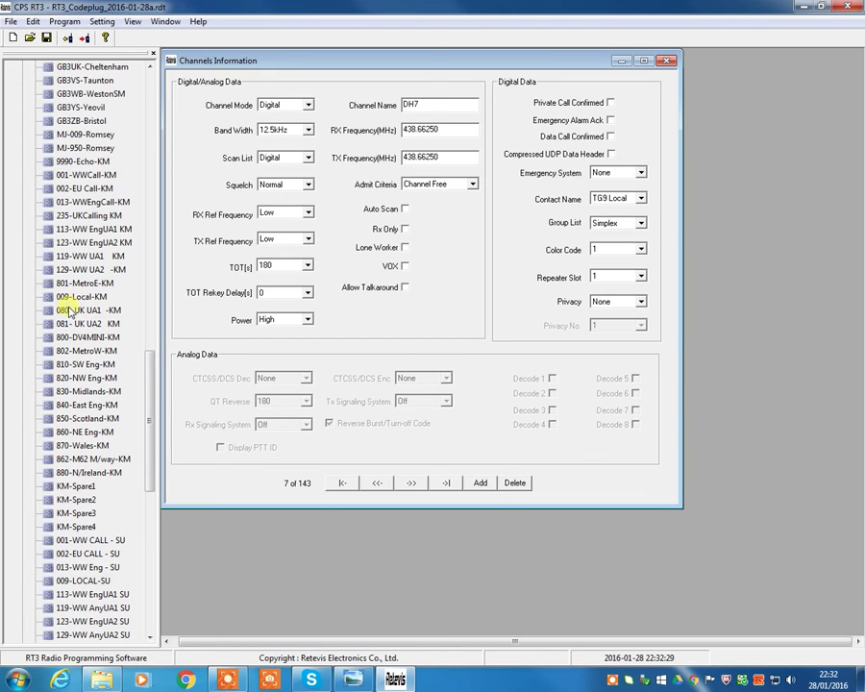
left_click(70, 176)
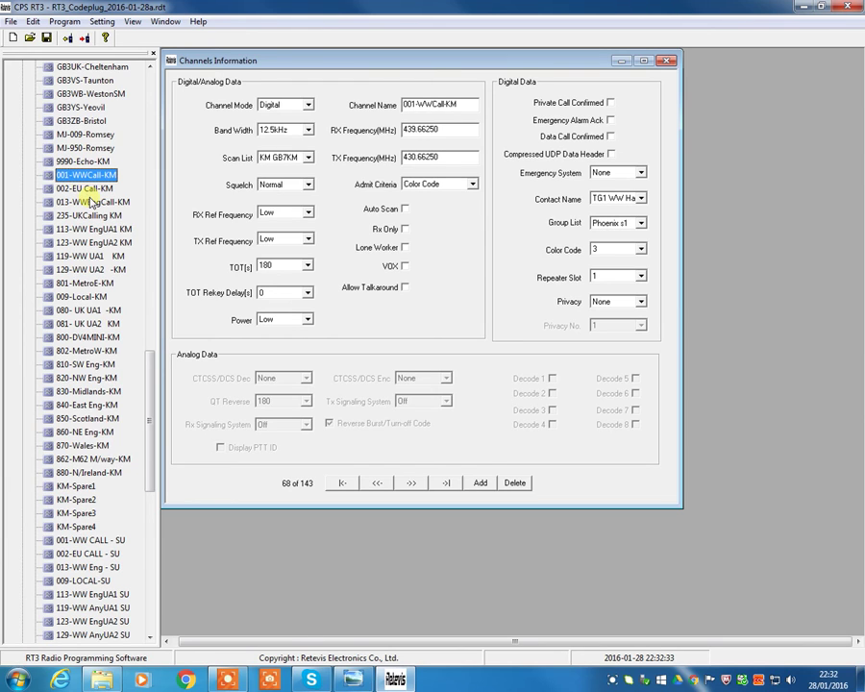